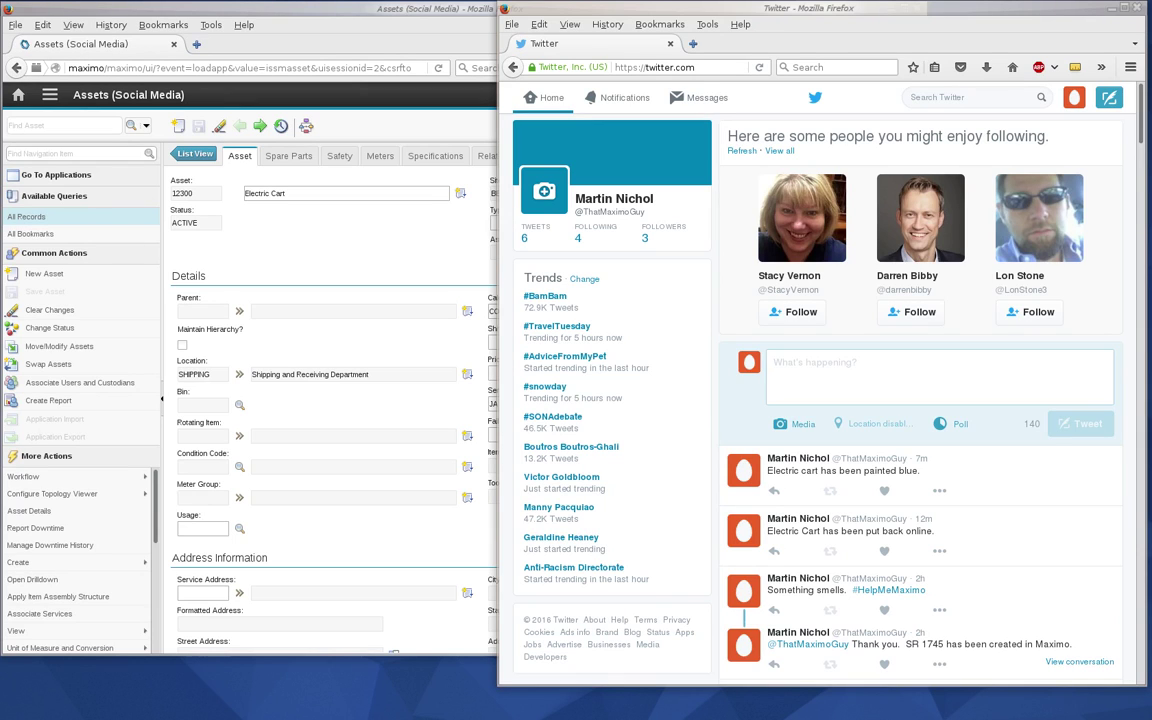
# - Post the tweet "Electric cart has flat tire. #HelpMeMaximo" and reload the Twitter feed to check for a reply
pyautogui.click(747, 341)
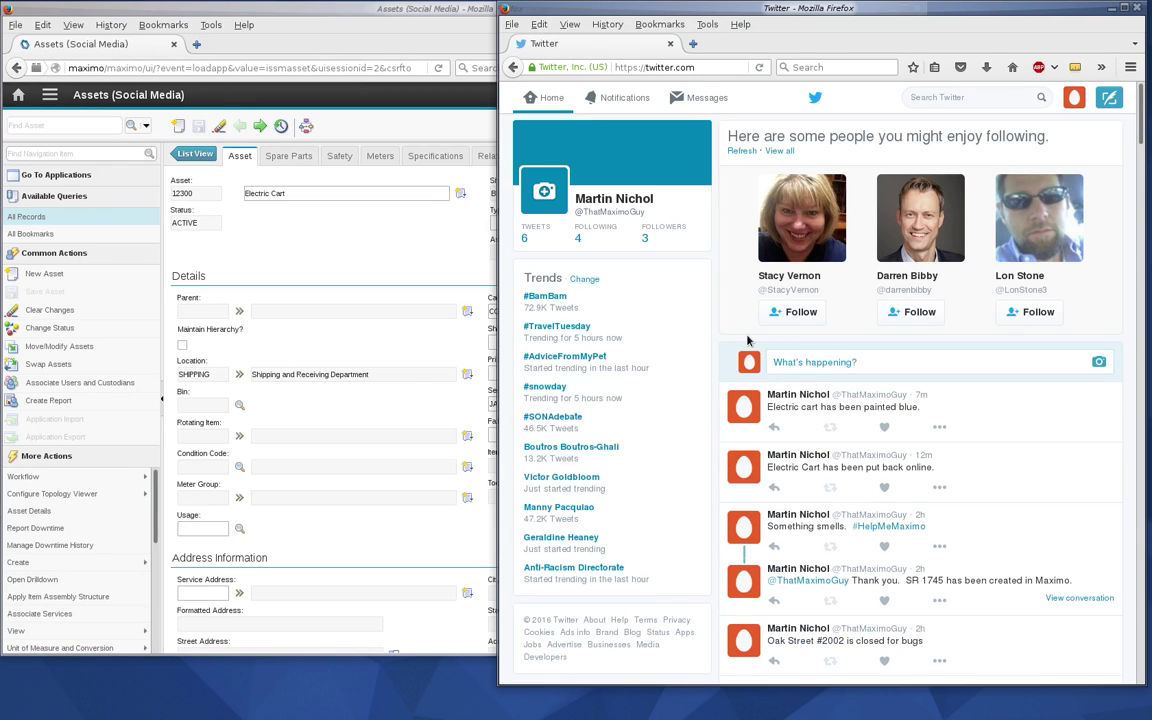
pyautogui.click(803, 364)
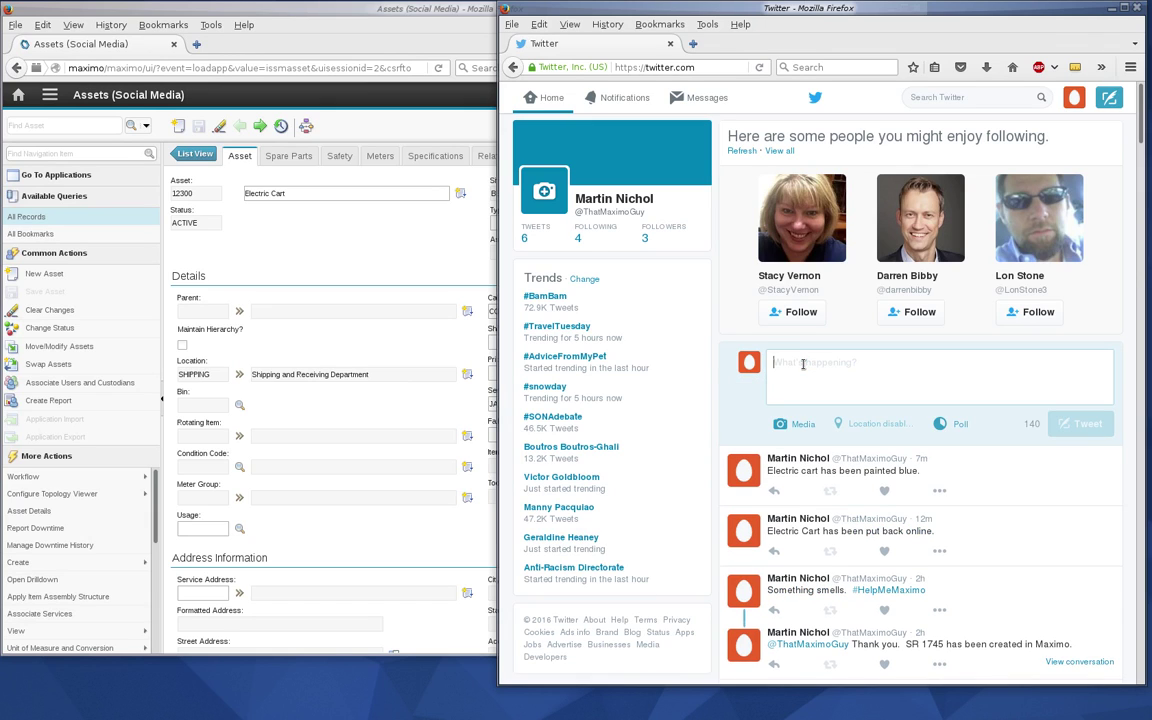
pyautogui.write('Eel')
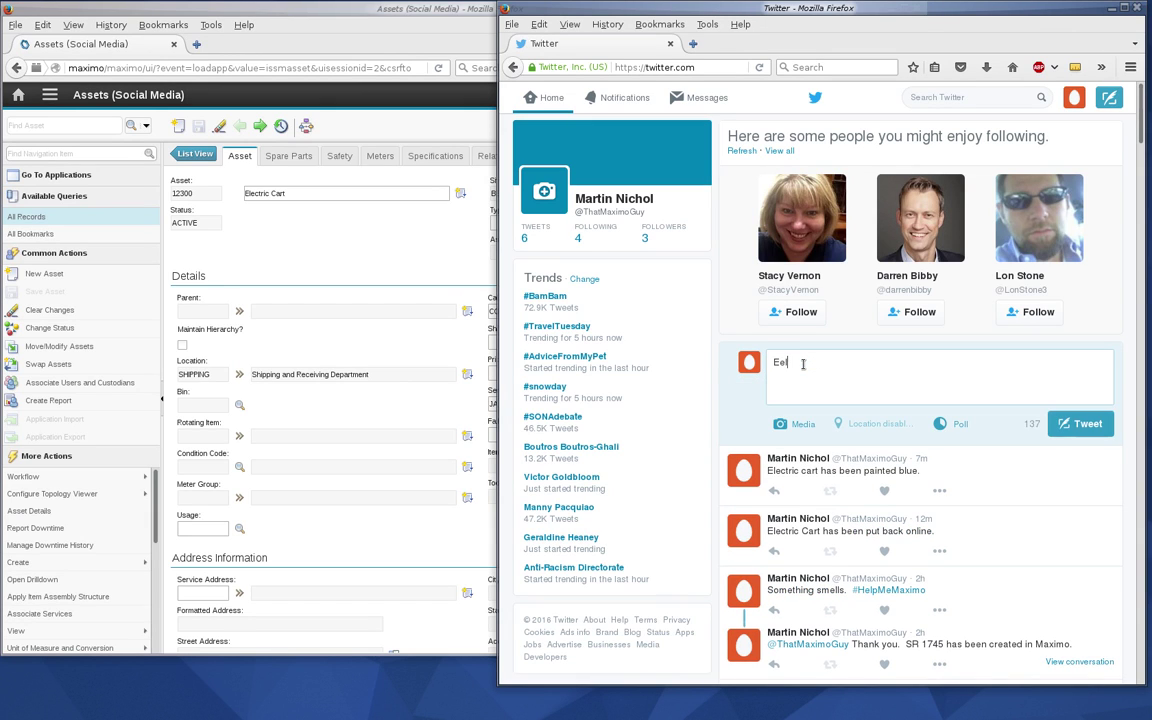
pyautogui.press('BackSpace')
pyautogui.press('BackSpace')
pyautogui.write('lectric cart has flat tire.  #HelpMe')
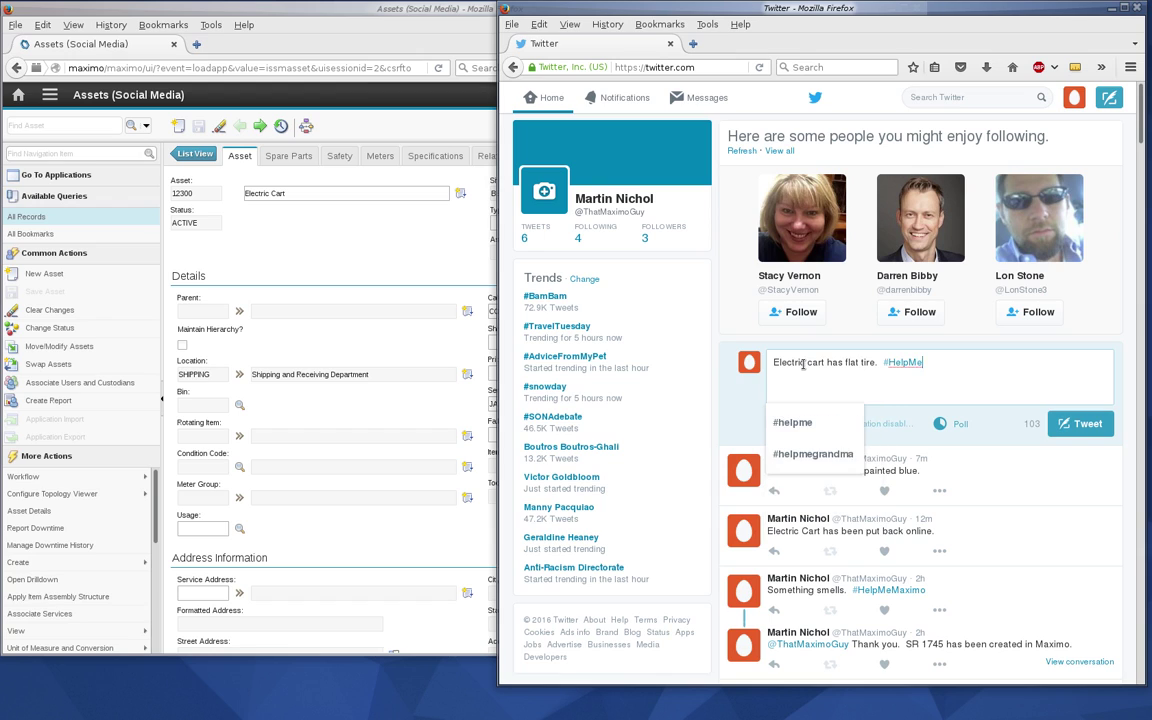
pyautogui.write('Maximo')
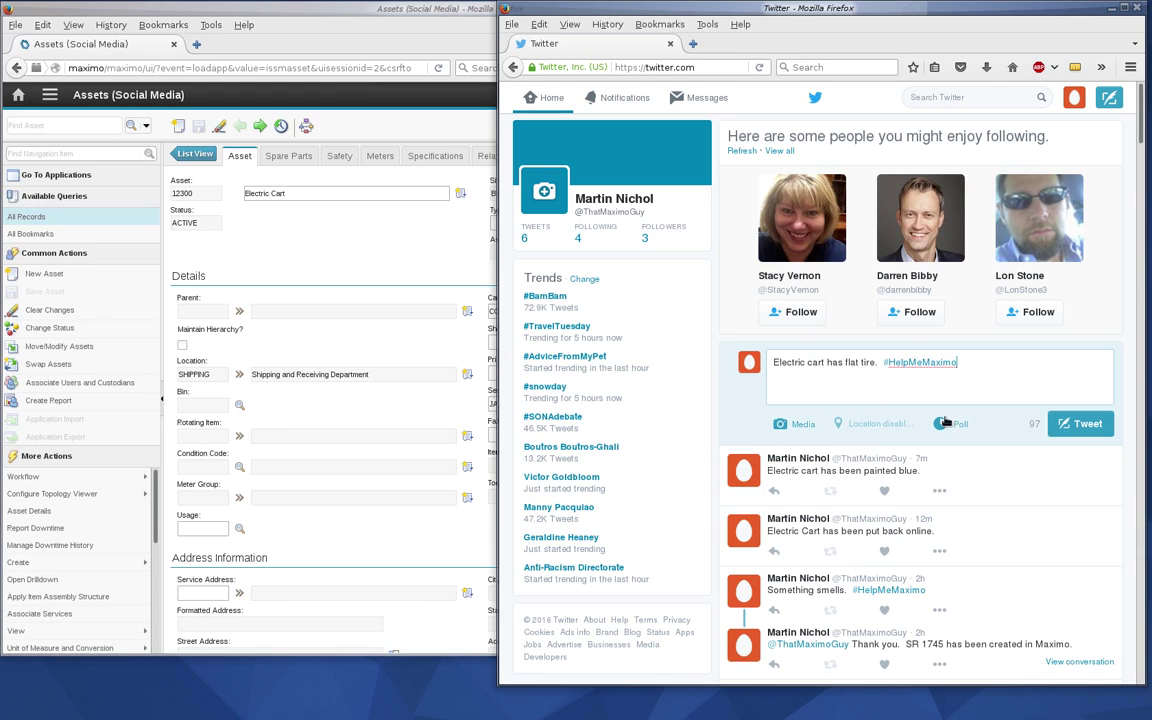
pyautogui.click(1080, 425)
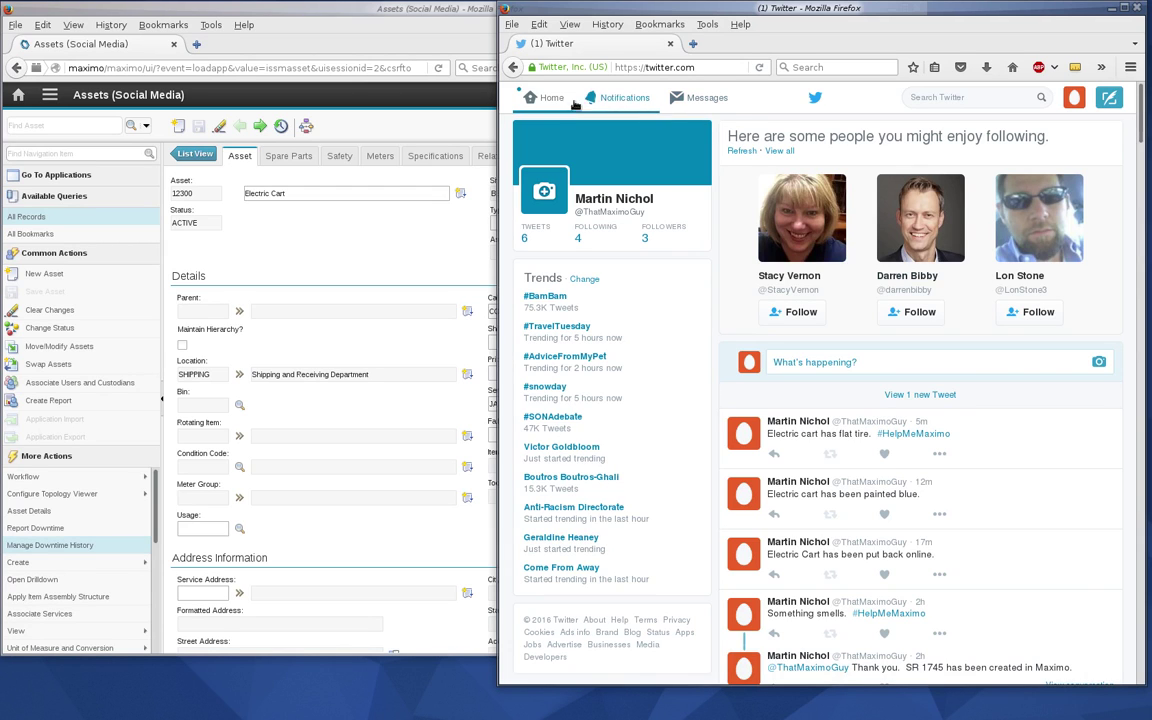
pyautogui.click(758, 68)
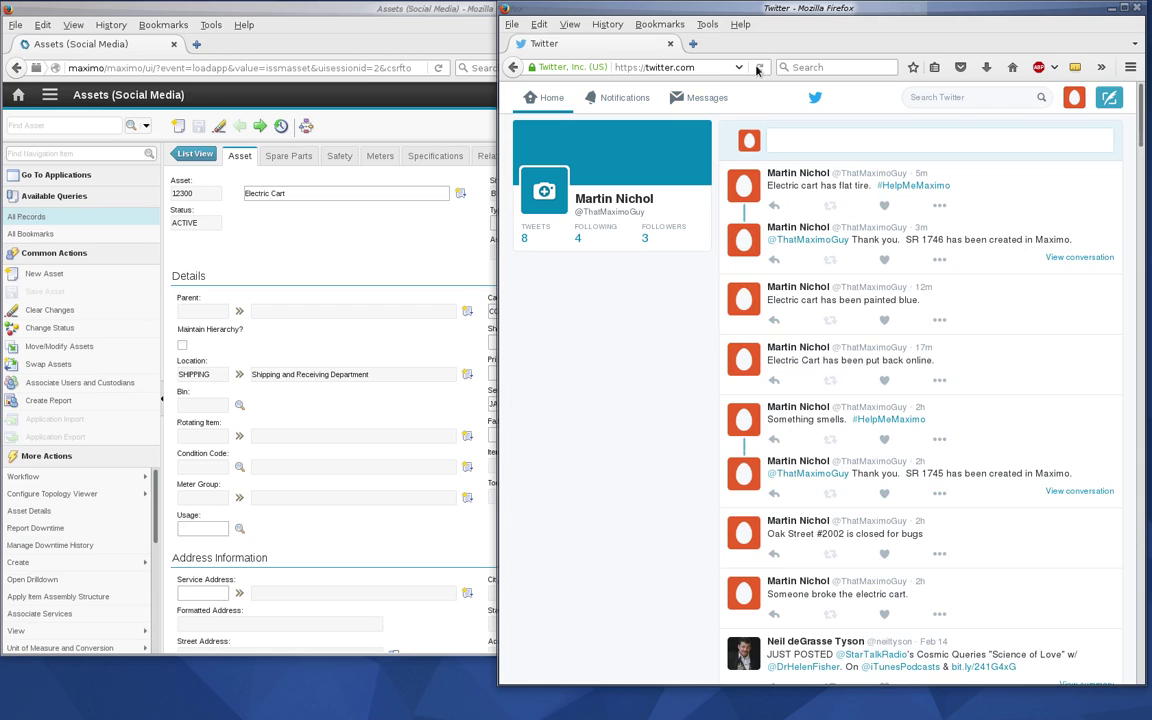
pyautogui.click(758, 68)
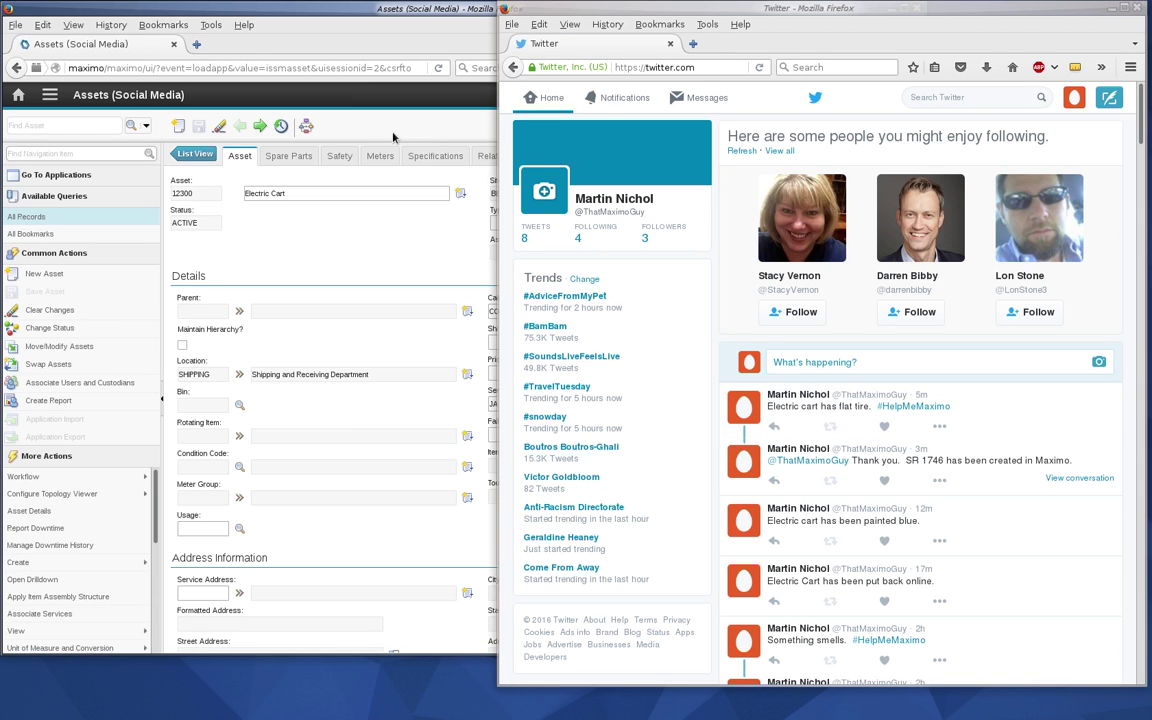
# - In Maximo, go to the Service Requests (Social Media) application, search for service request 1746 and open its record
pyautogui.click(18, 94)
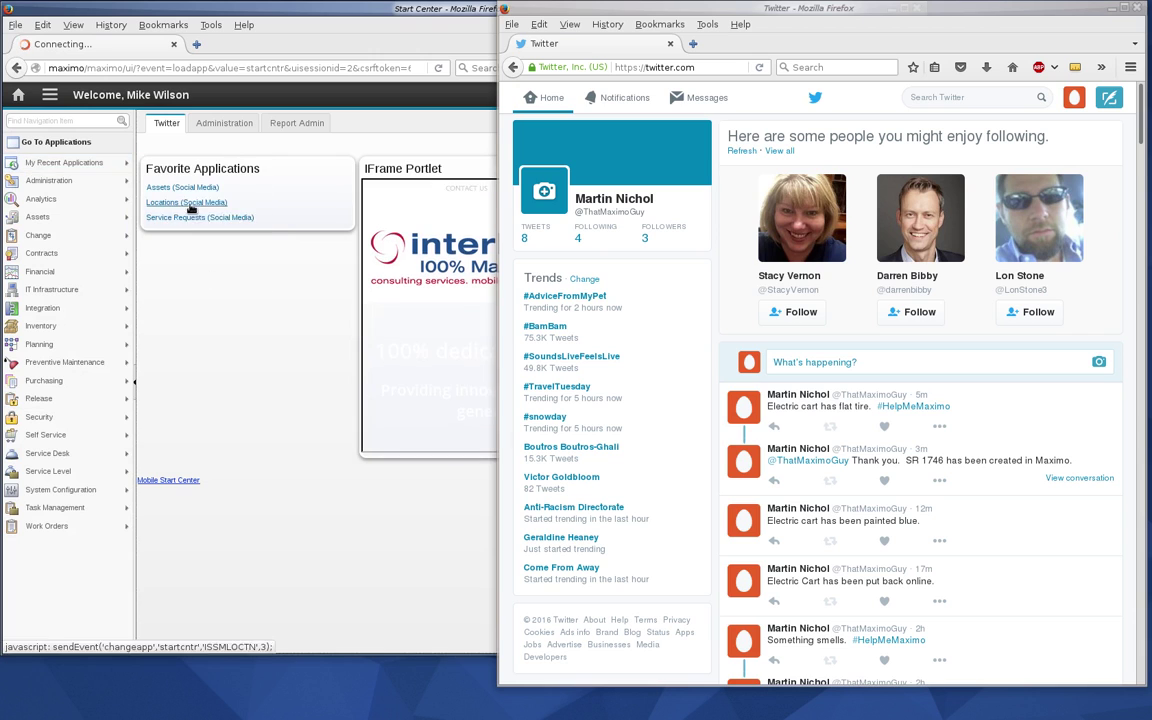
pyautogui.click(196, 218)
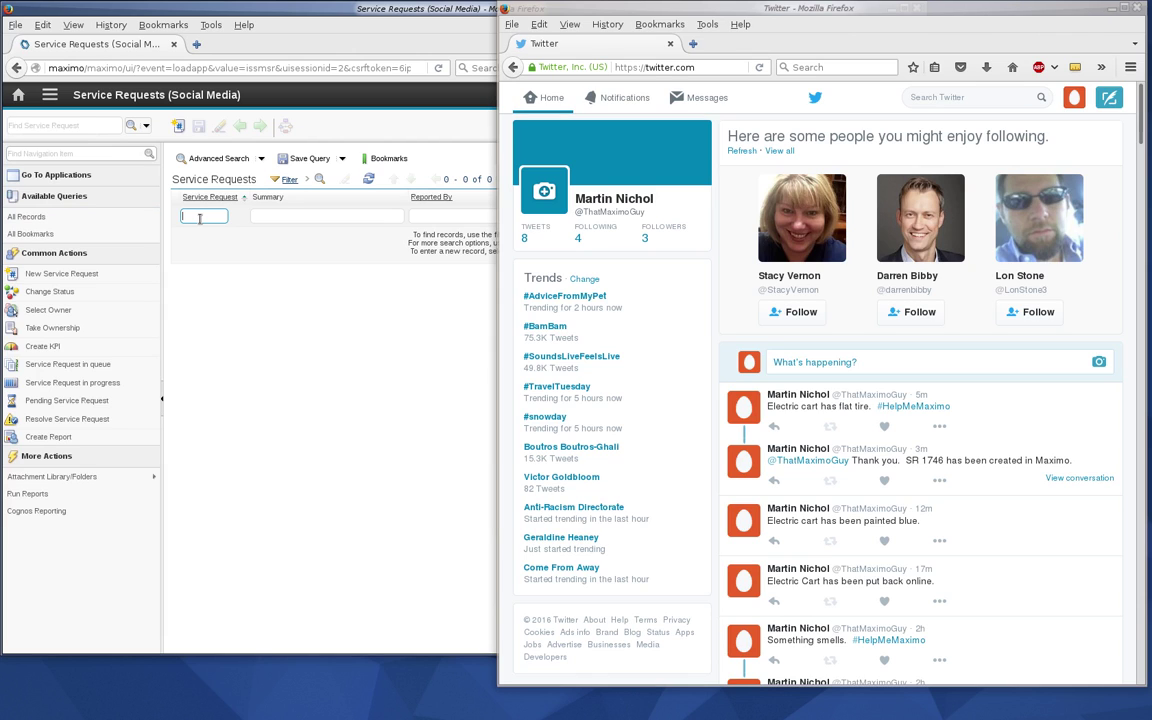
pyautogui.write('1746')
pyautogui.press('Return')
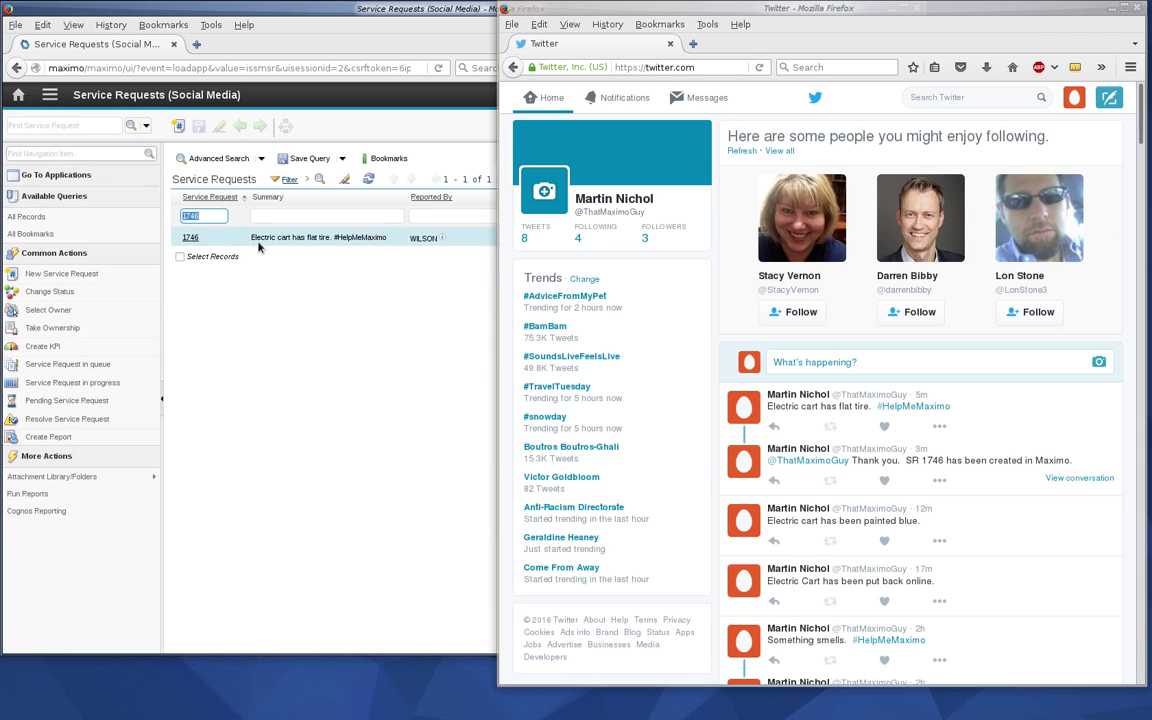
pyautogui.click(192, 237)
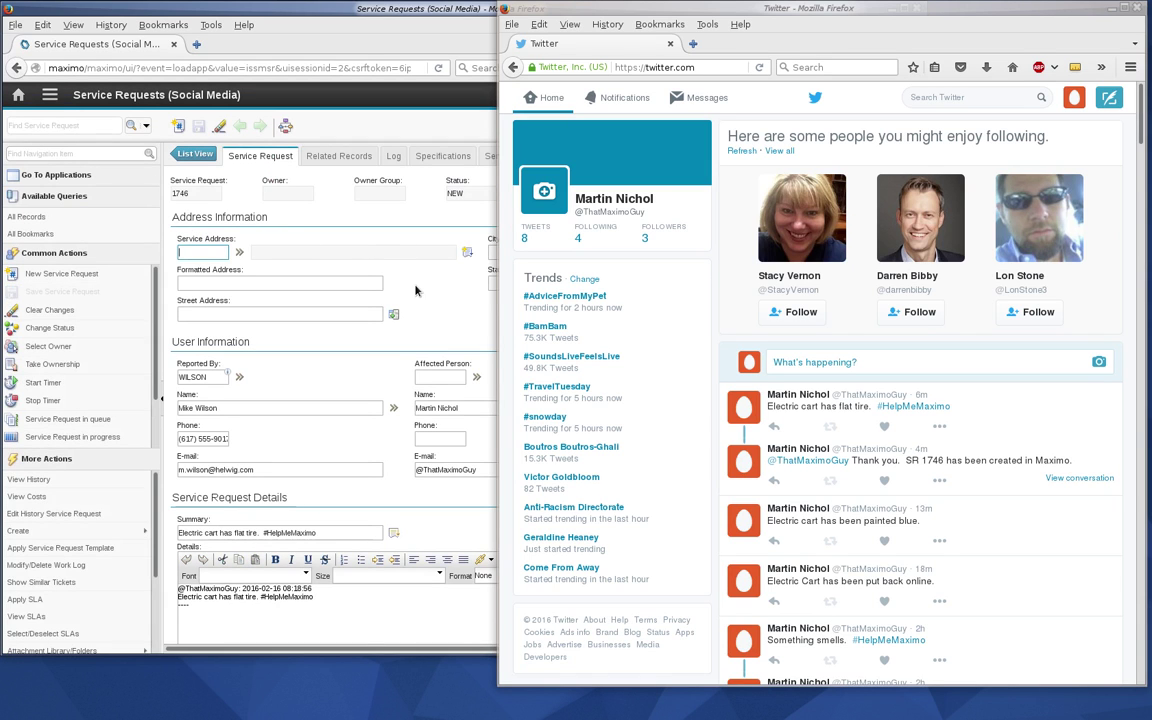
# - Bring the Maximo window forward and review the service request's user information, summary, details and classification
pyautogui.click(416, 290)
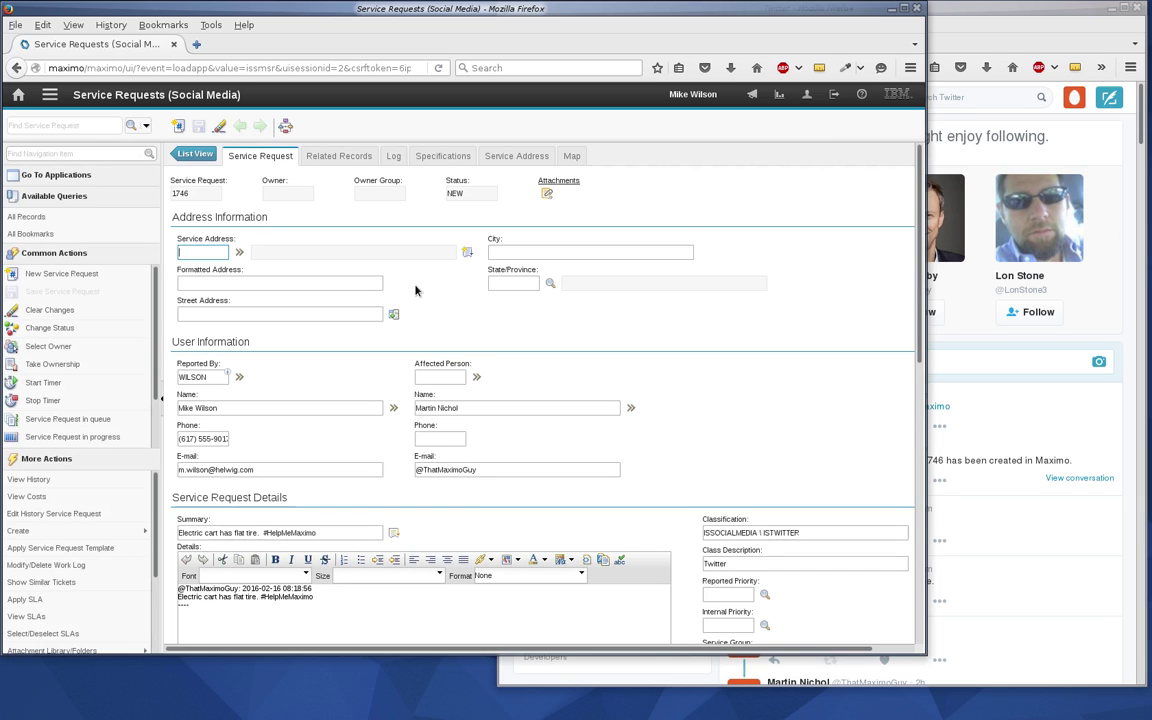
pyautogui.scroll(-1, 416, 290)
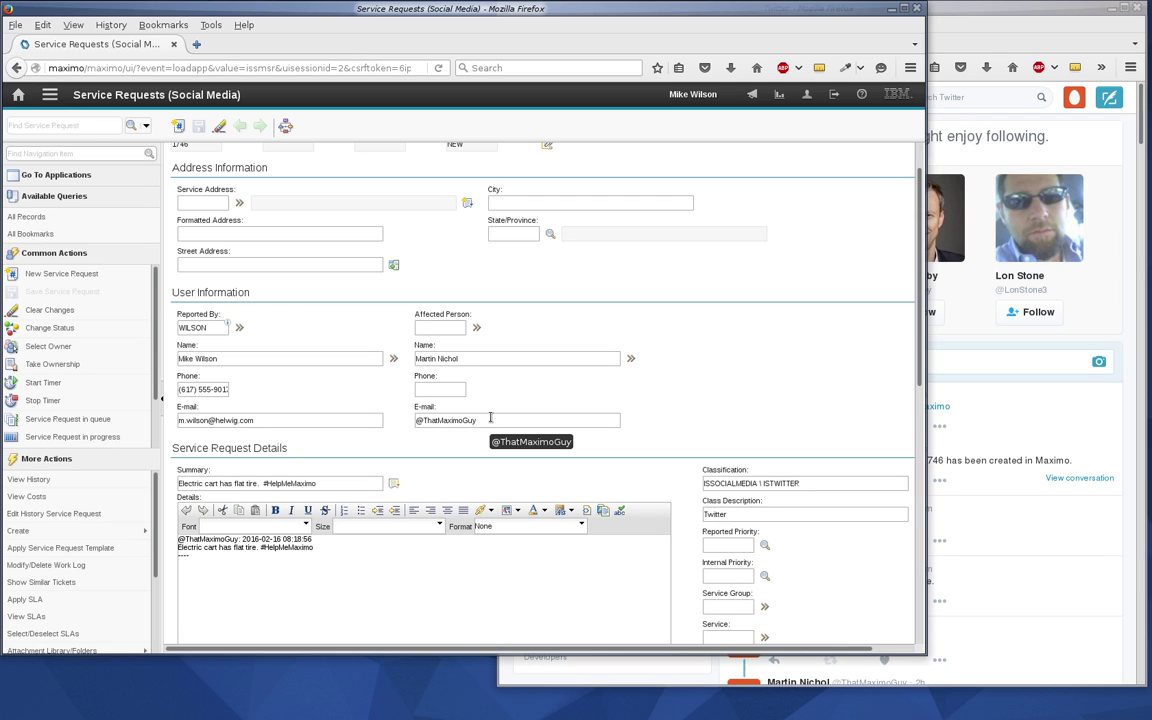
pyautogui.scroll(-2, 391, 571)
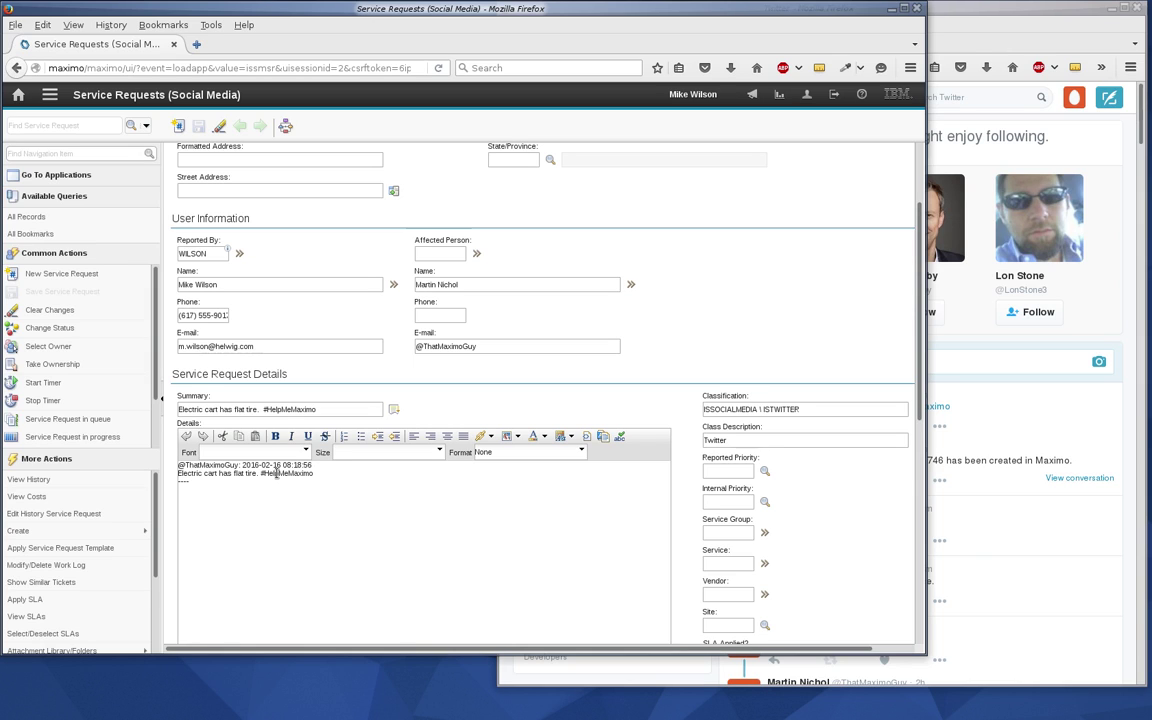
# - Change the service request's status to Closed, appending "We've fixed the tire. You are good to go." to the Twitter message
pyautogui.click(50, 330)
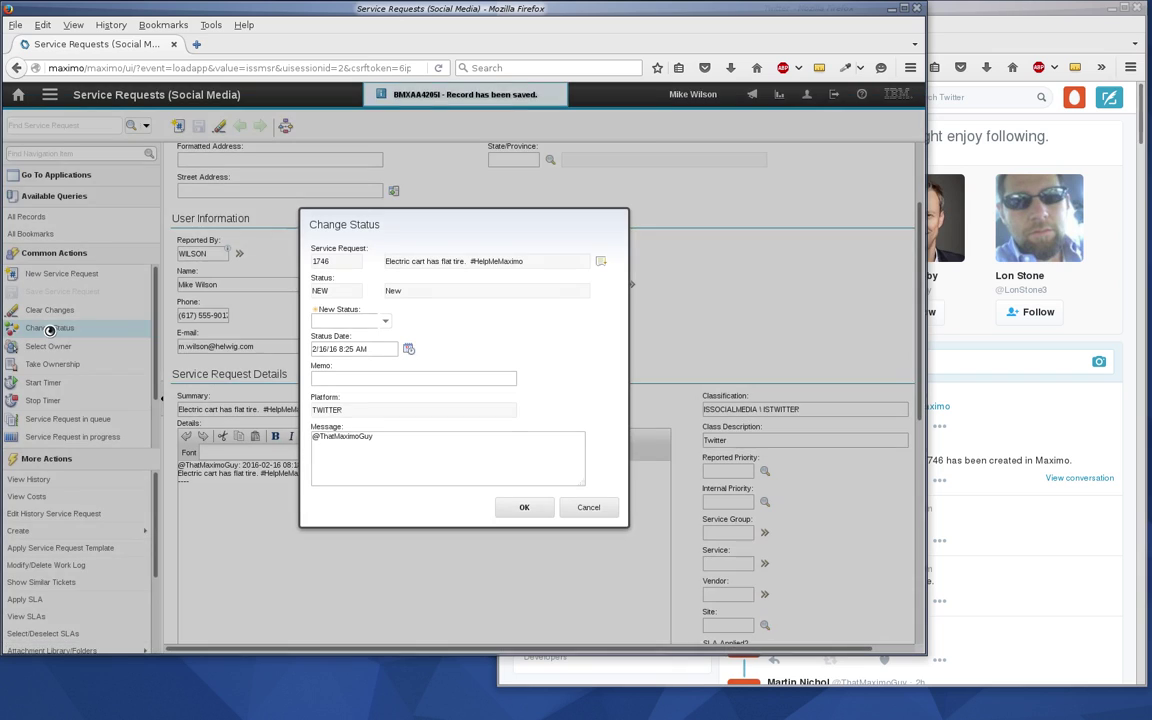
pyautogui.click(410, 446)
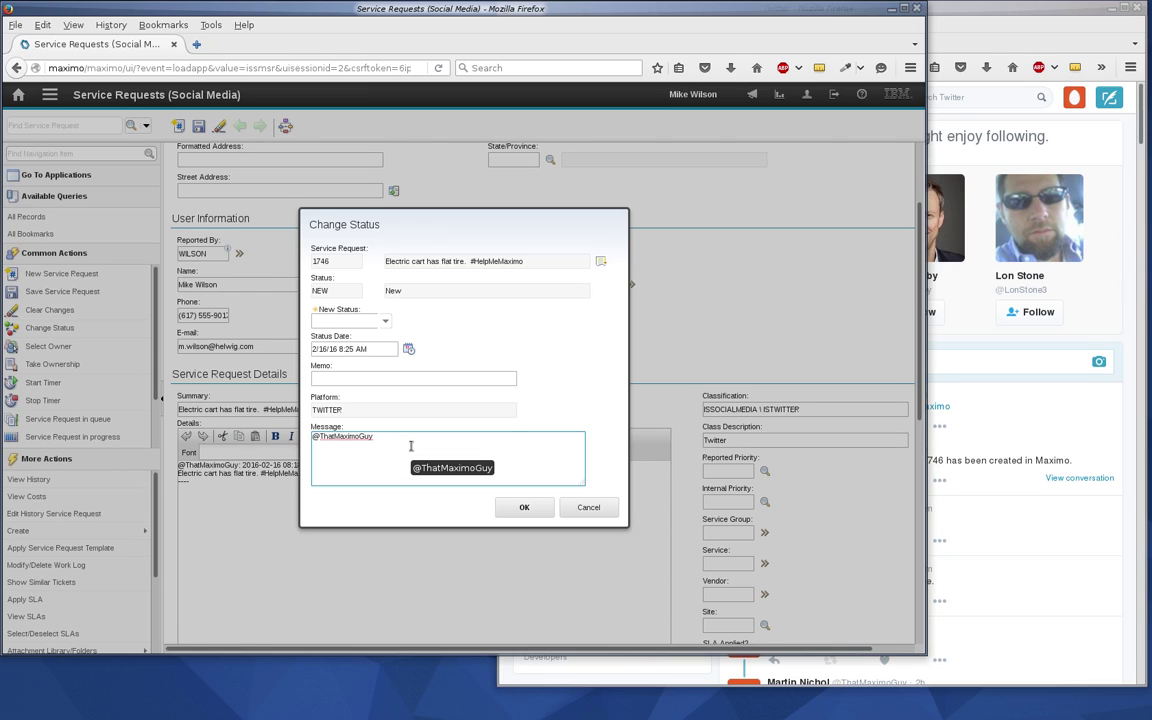
pyautogui.write("We've ")
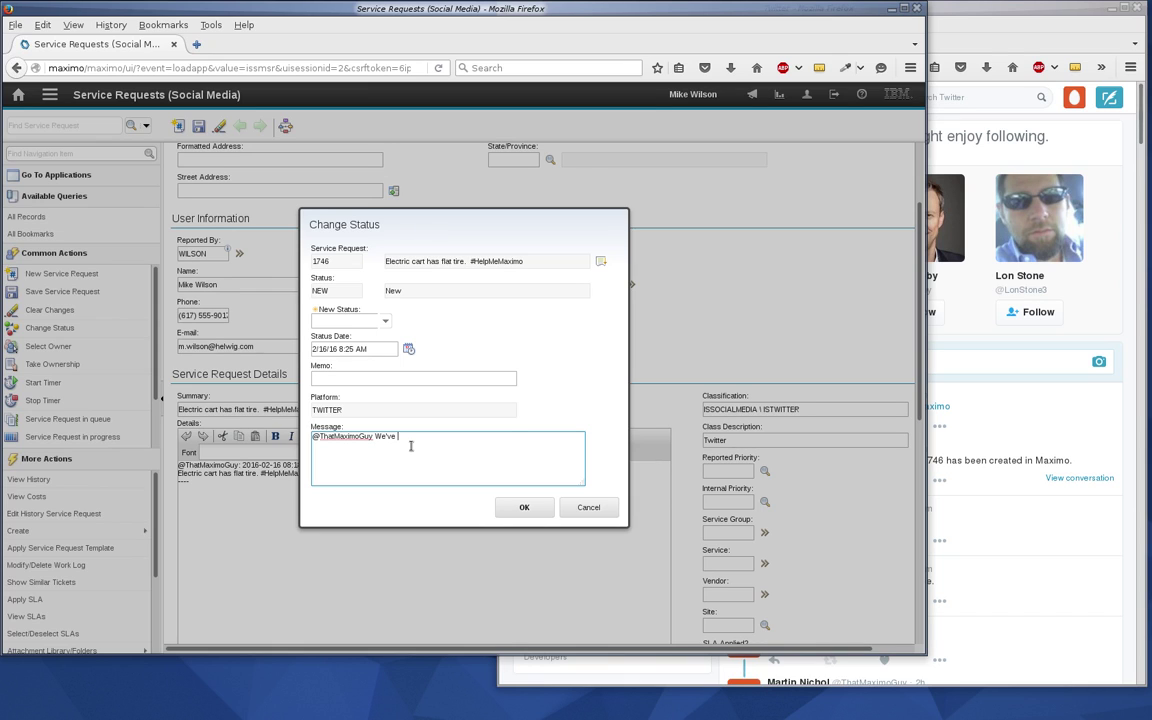
pyautogui.write('fixed the tire.  You are good to go.')
pyautogui.click(524, 507)
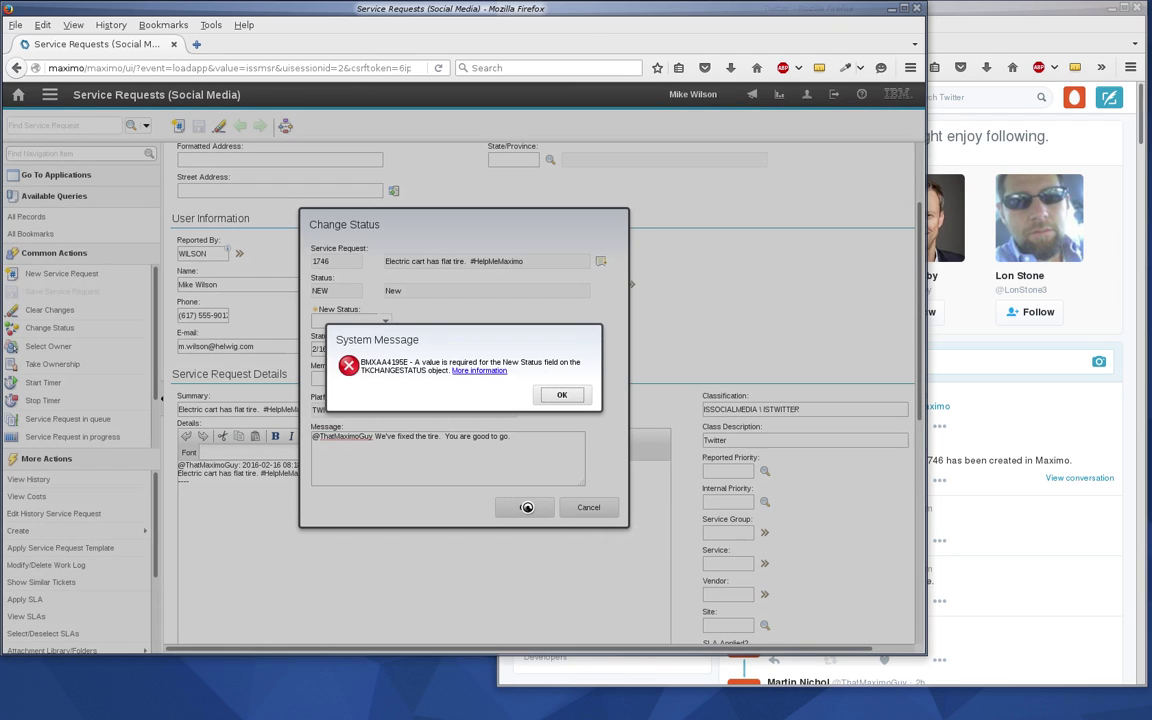
pyautogui.click(562, 394)
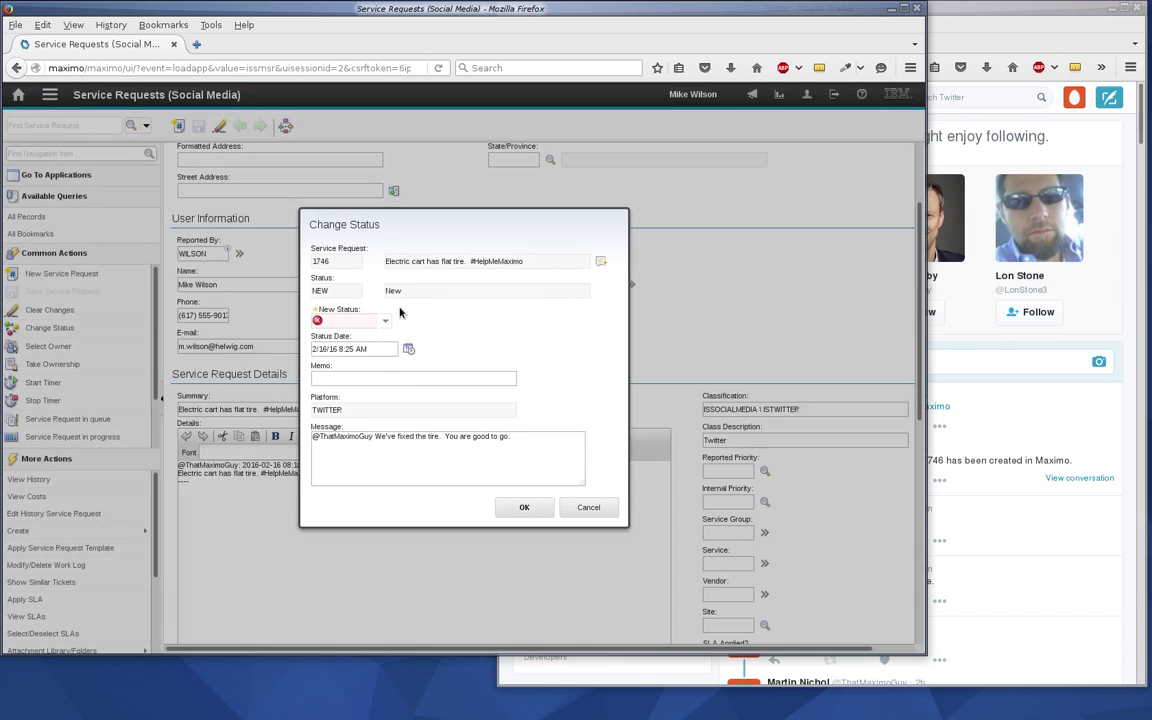
pyautogui.click(385, 319)
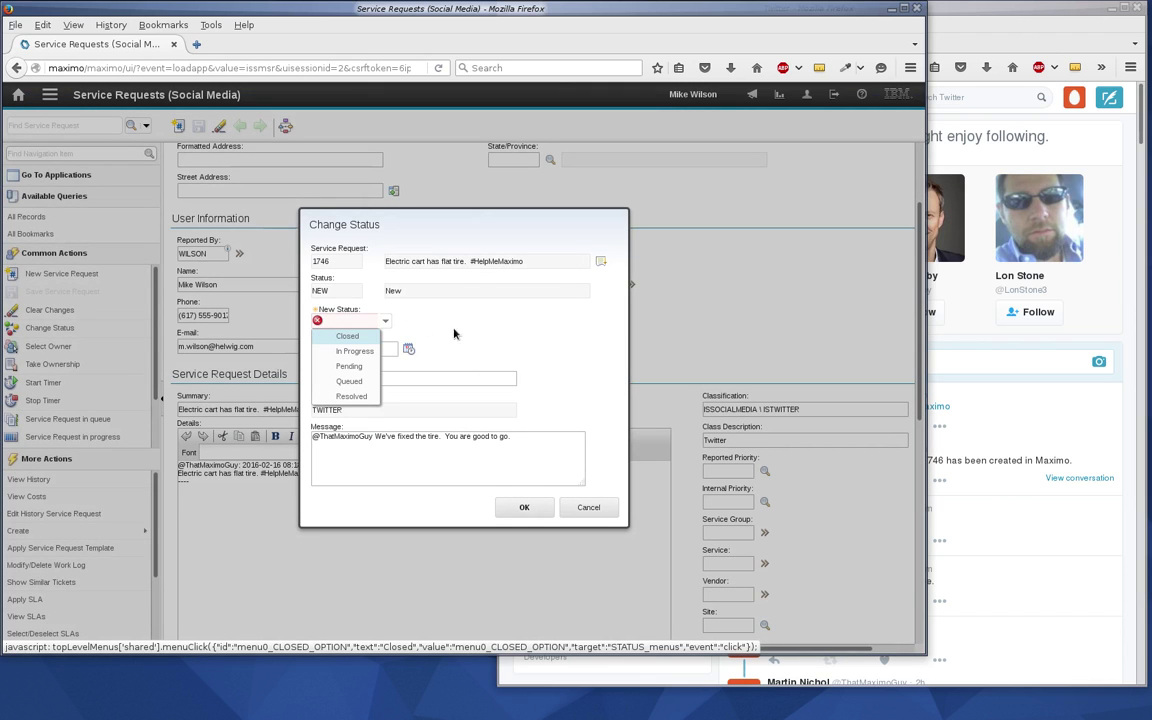
pyautogui.click(347, 336)
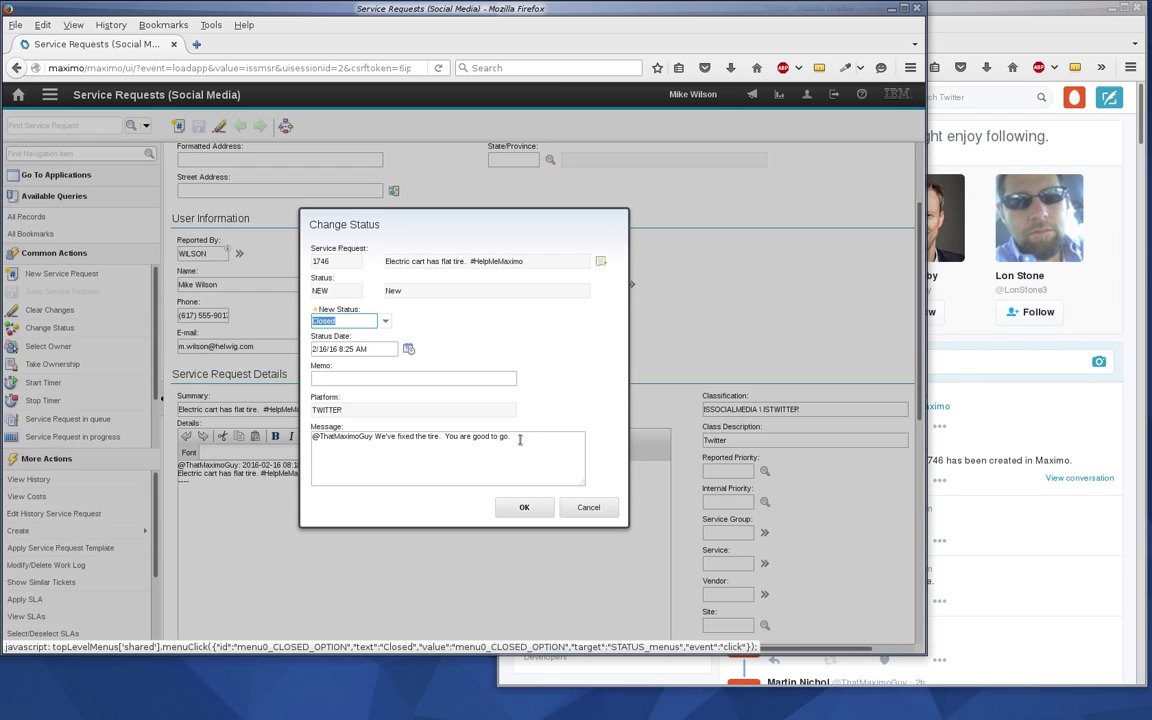
pyautogui.click(523, 507)
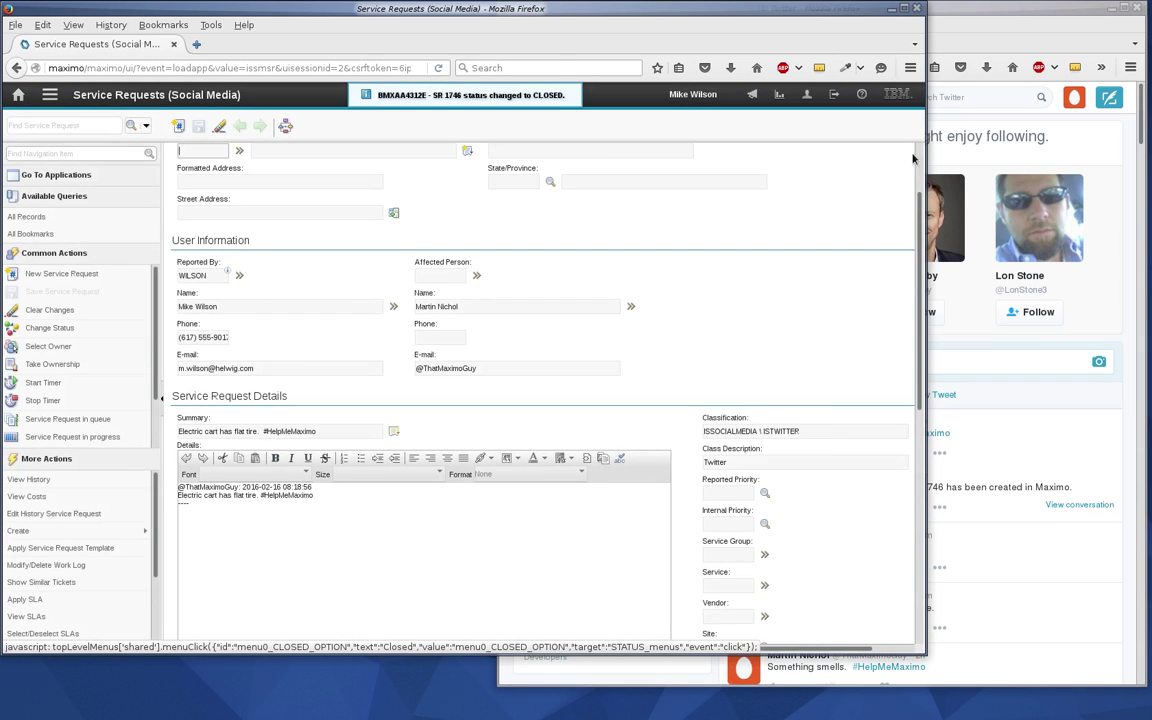
# - Switch to Twitter, refresh the home feed and view the conversation of the tire repair reply, closing it when done
pyautogui.click(950, 160)
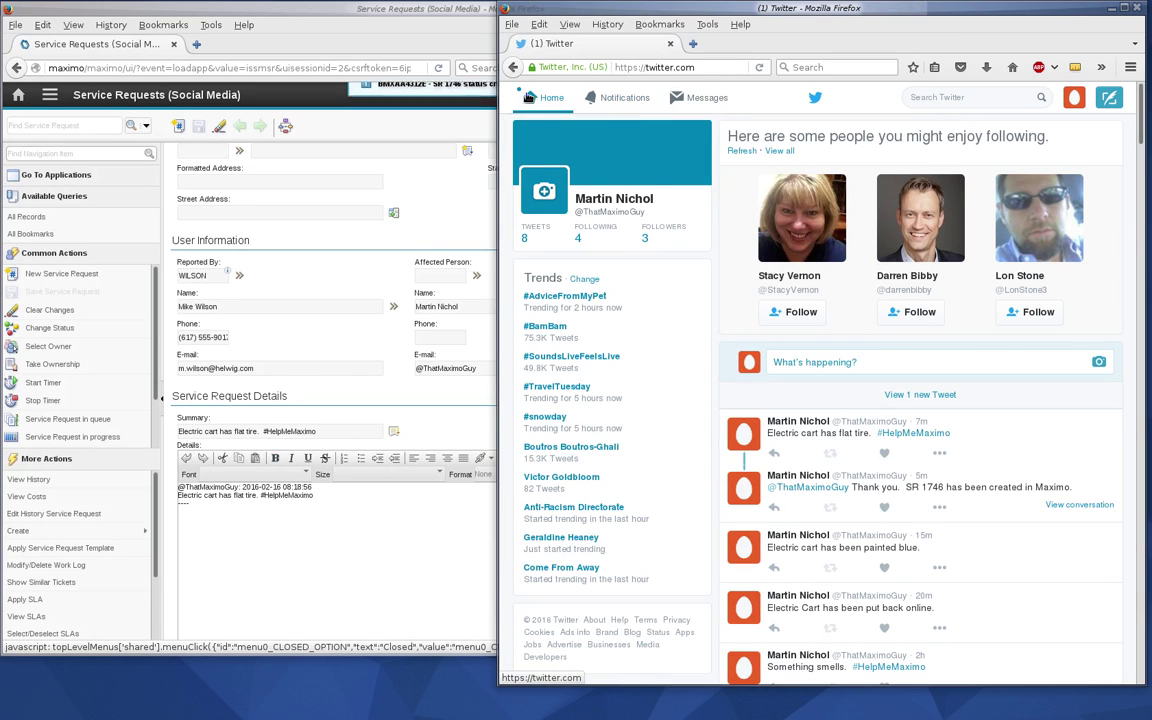
pyautogui.click(529, 97)
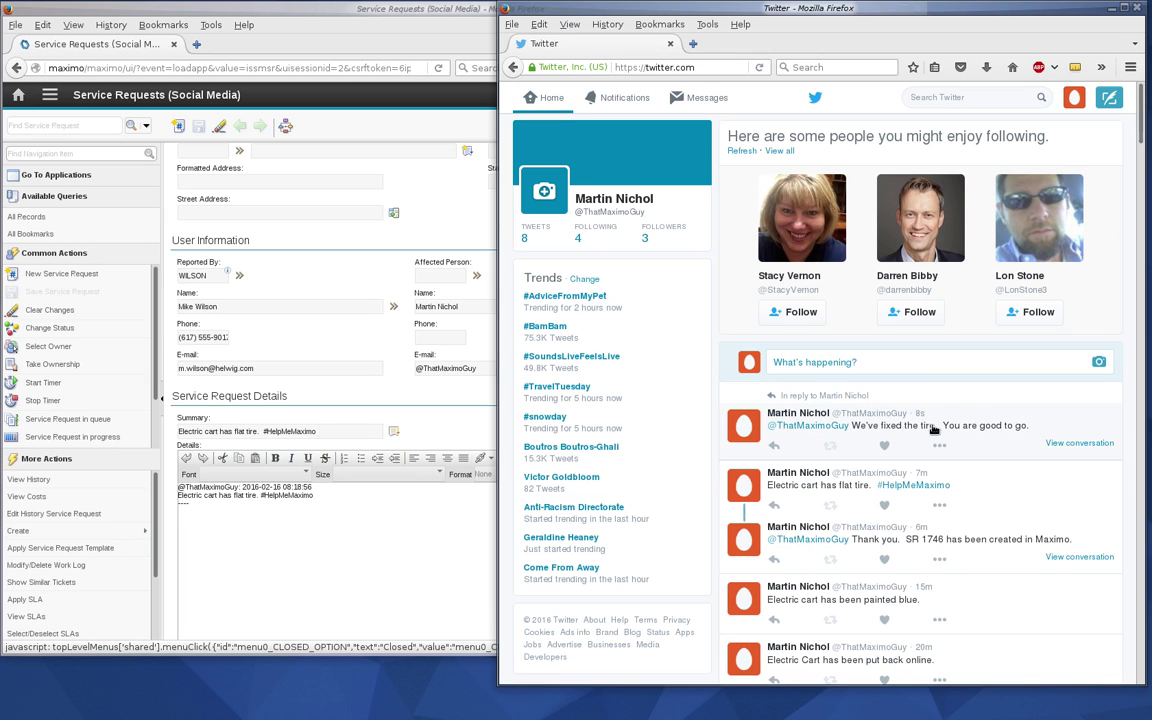
pyautogui.click(1068, 444)
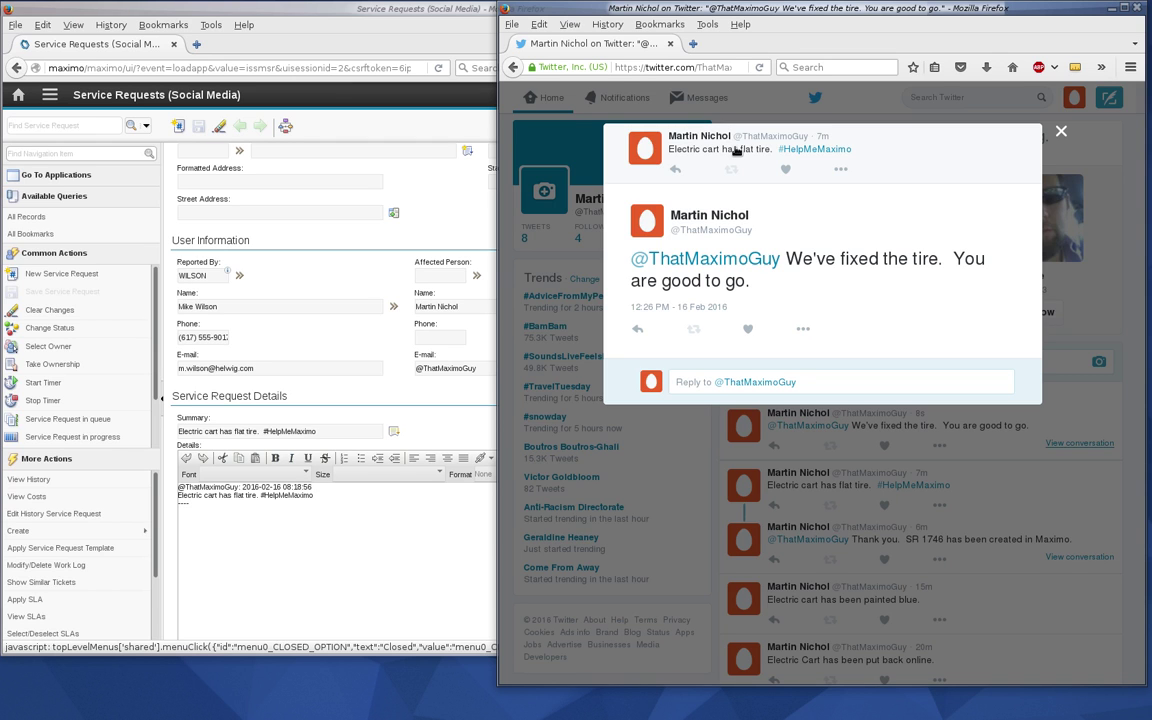
pyautogui.click(950, 121)
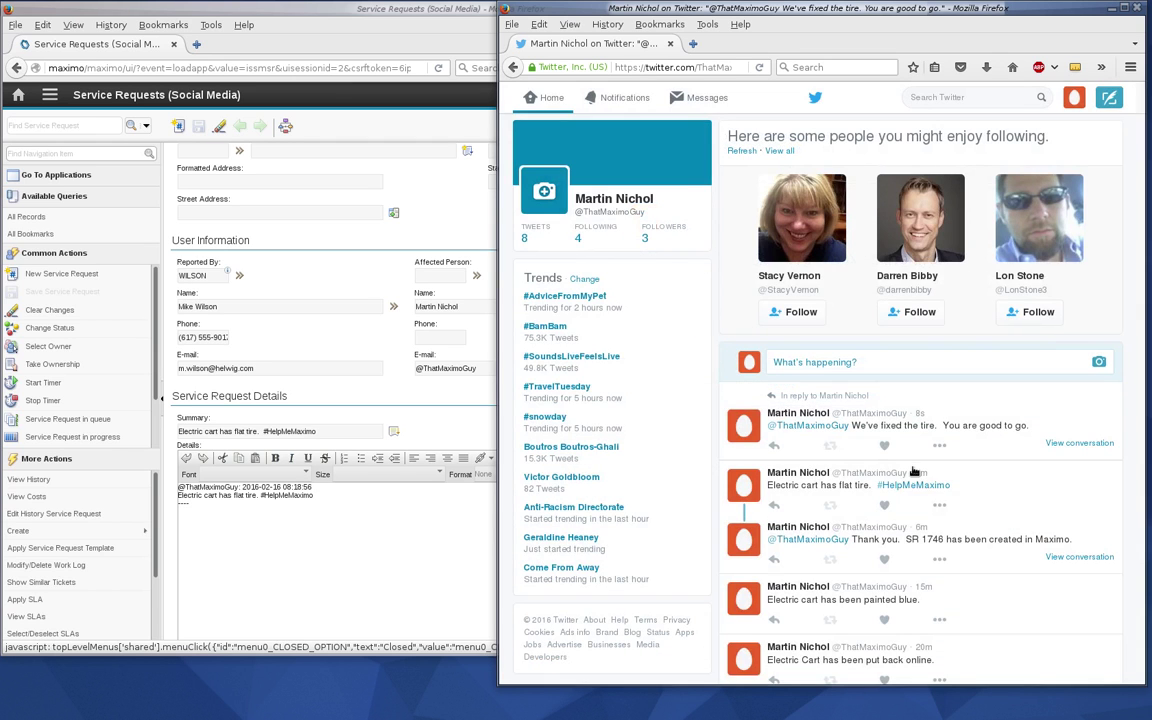